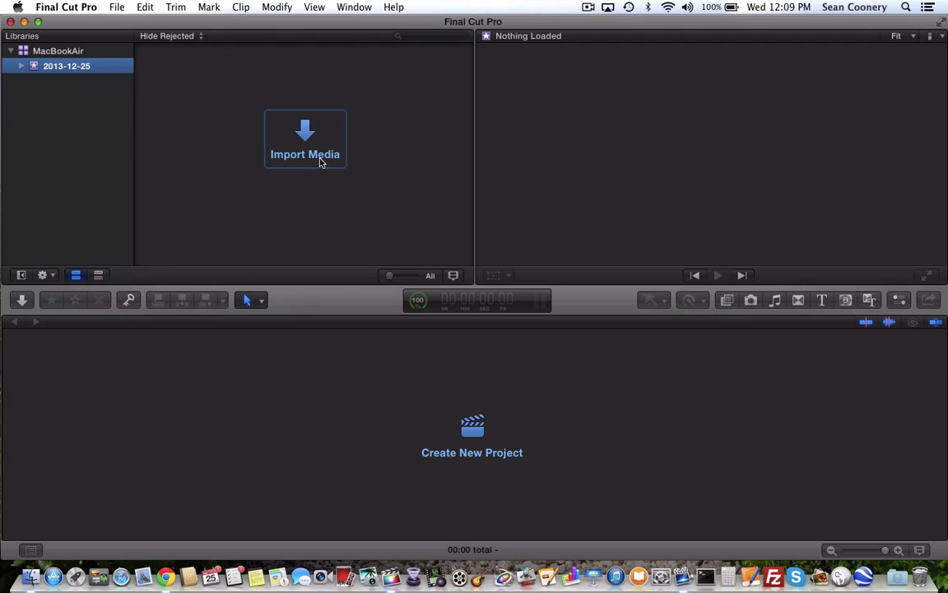
Move the window aside and drag 30RockSet.mov from the desktop into the 2013-12-25 event
{"action": "left_click_drag", "start_coordinate": [565, 23], "coordinate": [637, 122]}
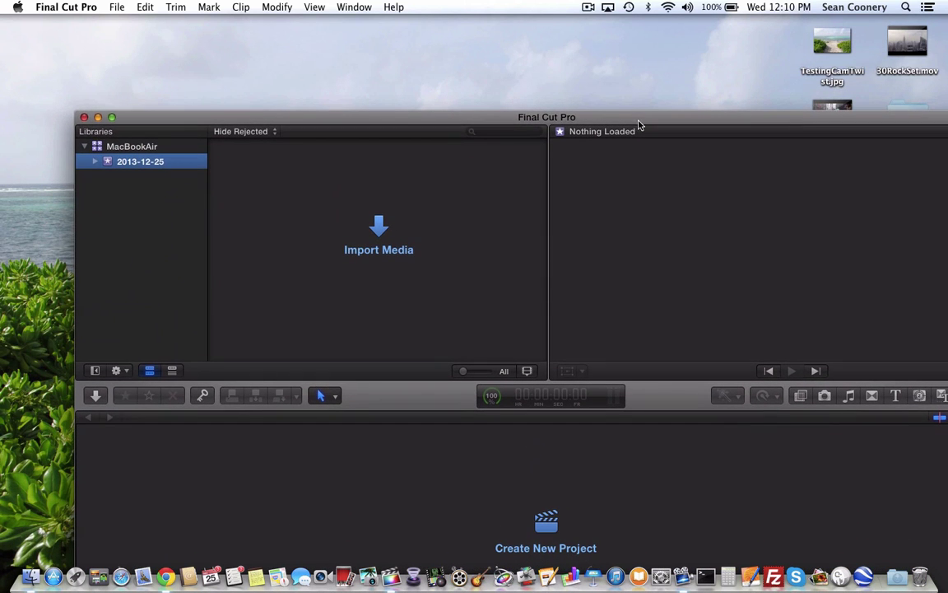
{"action": "left_click", "coordinate": [922, 52]}
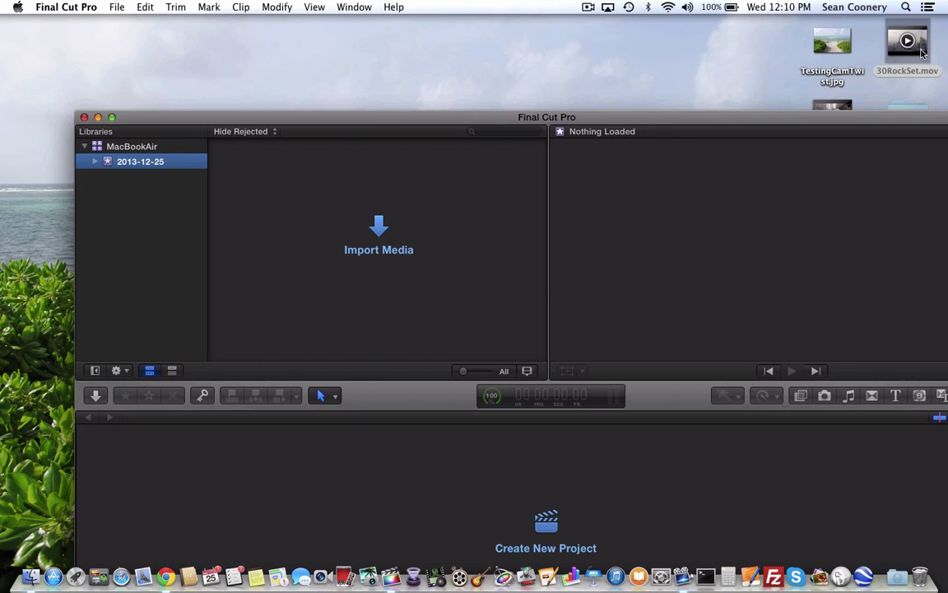
{"action": "left_click_drag", "start_coordinate": [921, 52], "coordinate": [165, 168]}
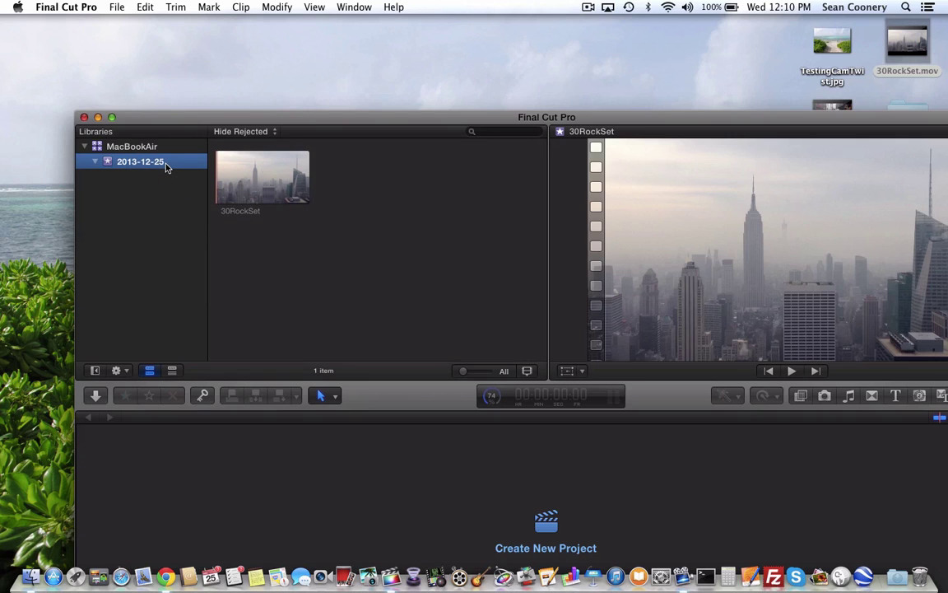
Maximize the Final Cut Pro window and select the 30RockSet clip to preview it
{"action": "left_click", "coordinate": [112, 119]}
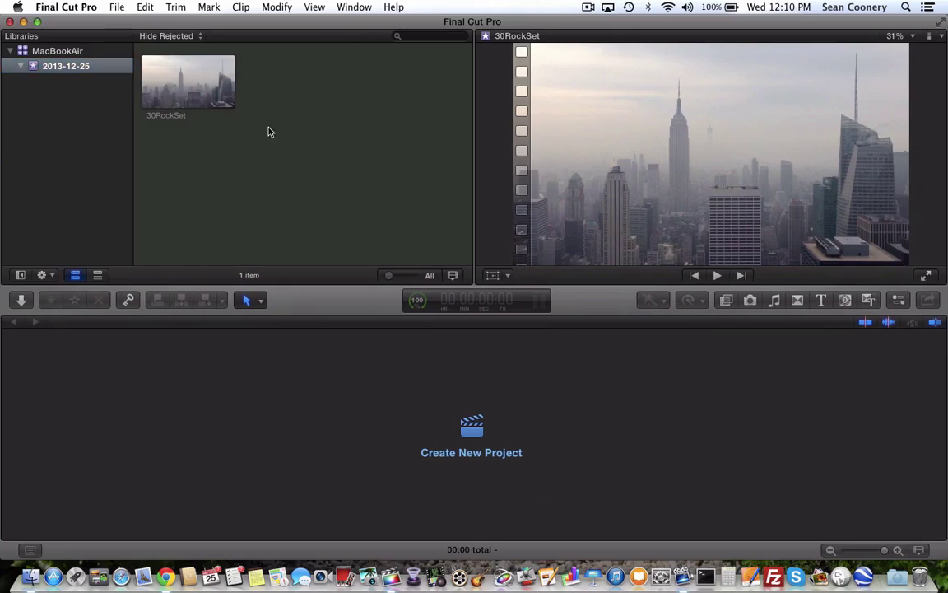
{"action": "left_click", "coordinate": [173, 81]}
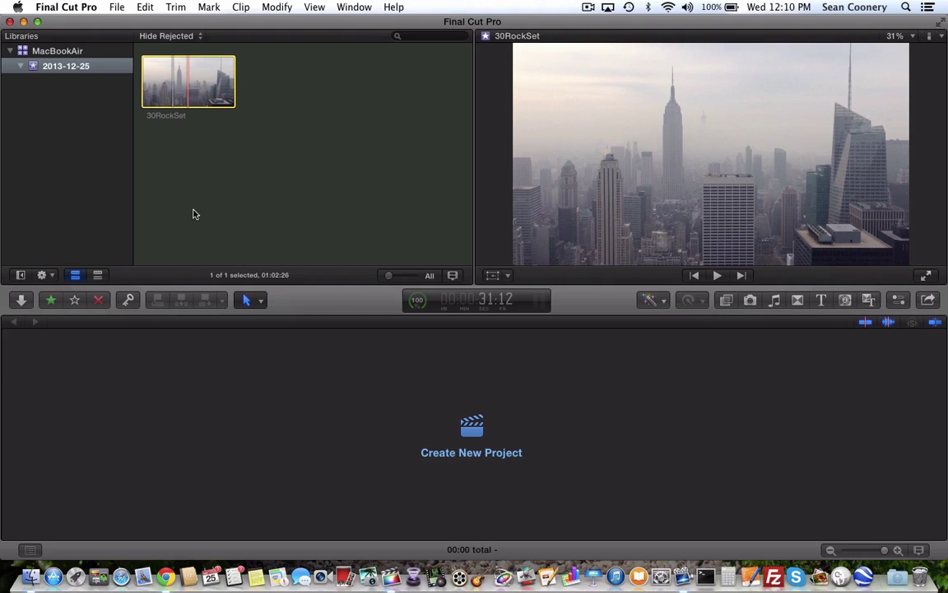
{"action": "left_click", "coordinate": [194, 214]}
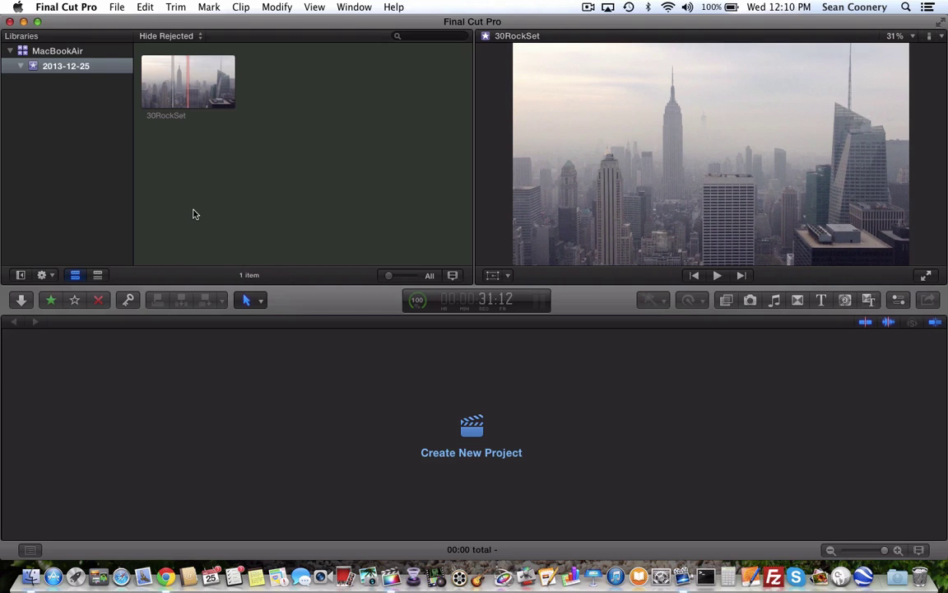
{"action": "left_click", "coordinate": [188, 91]}
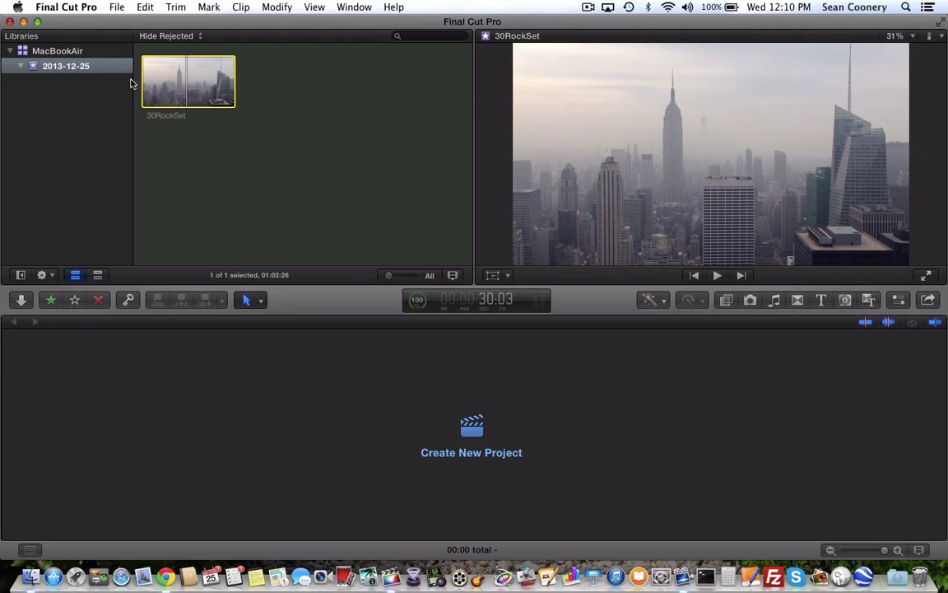
Create a new project named 'Rockefeller Center' in the 2013-12-25 event via File > New > Project
{"action": "left_click", "coordinate": [116, 8]}
{"action": "mouse_move", "coordinate": [121, 29]}
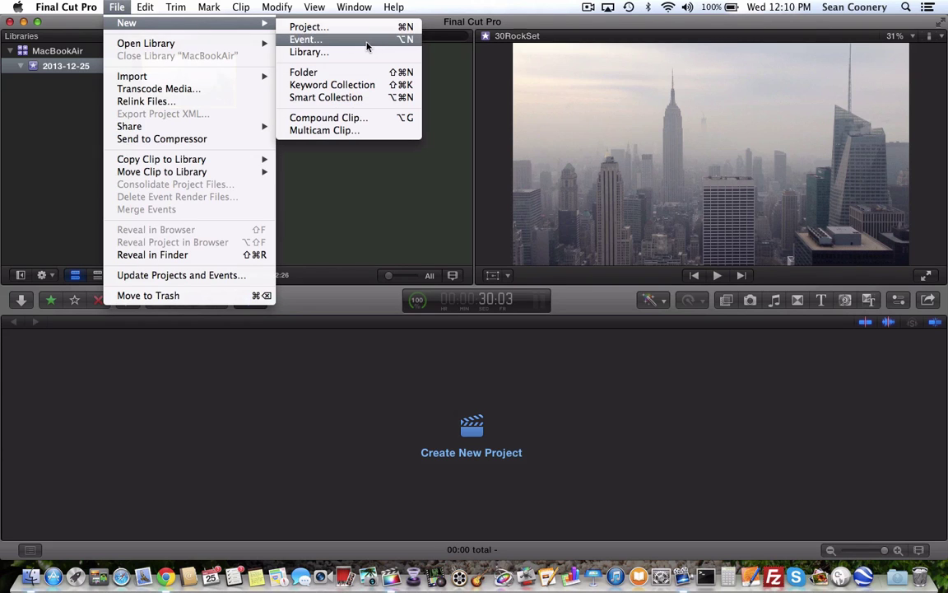
{"action": "left_click", "coordinate": [309, 27]}
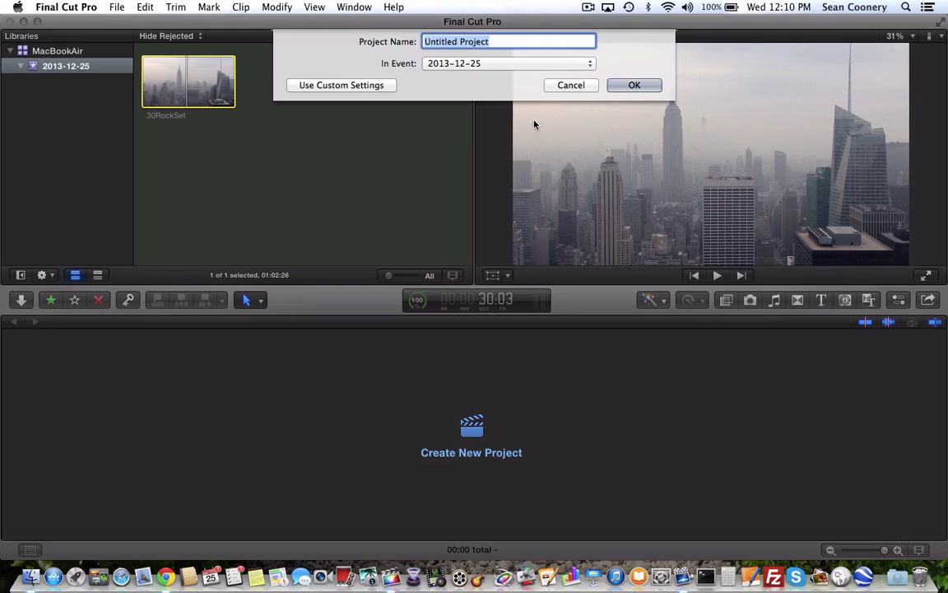
{"action": "type", "text": "Rov"}
{"action": "key", "text": "BackSpace"}
{"action": "type", "text": "ckefeller Center"}
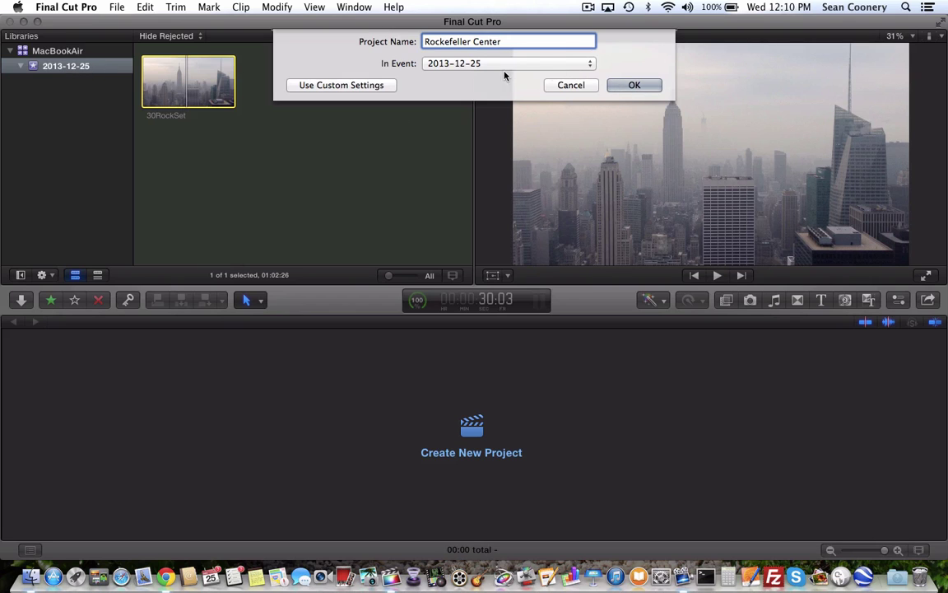
{"action": "left_click", "coordinate": [646, 86]}
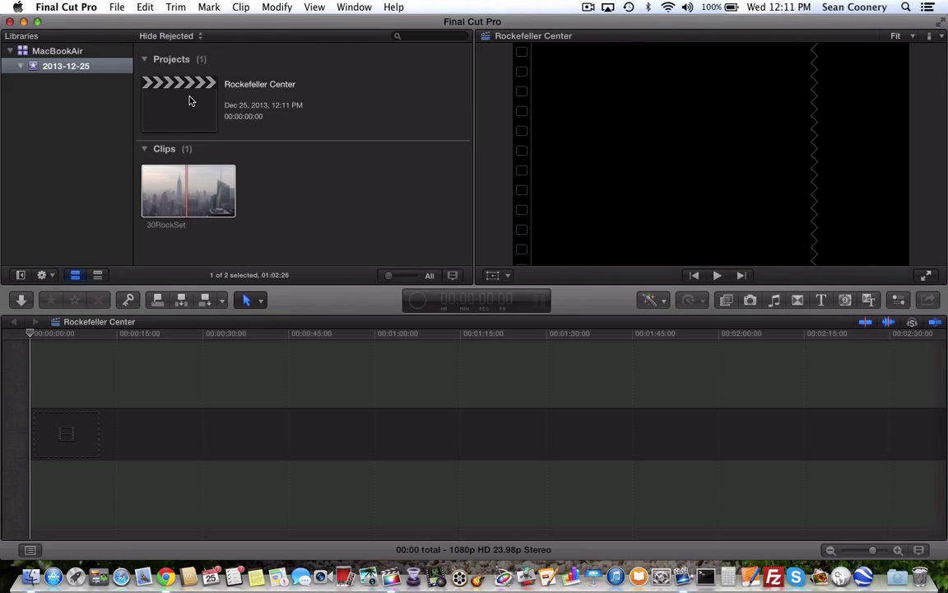
Select the Rockefeller Center project and the 30RockSet clip in the event browser
{"action": "left_click", "coordinate": [191, 100]}
{"action": "left_click", "coordinate": [208, 188]}
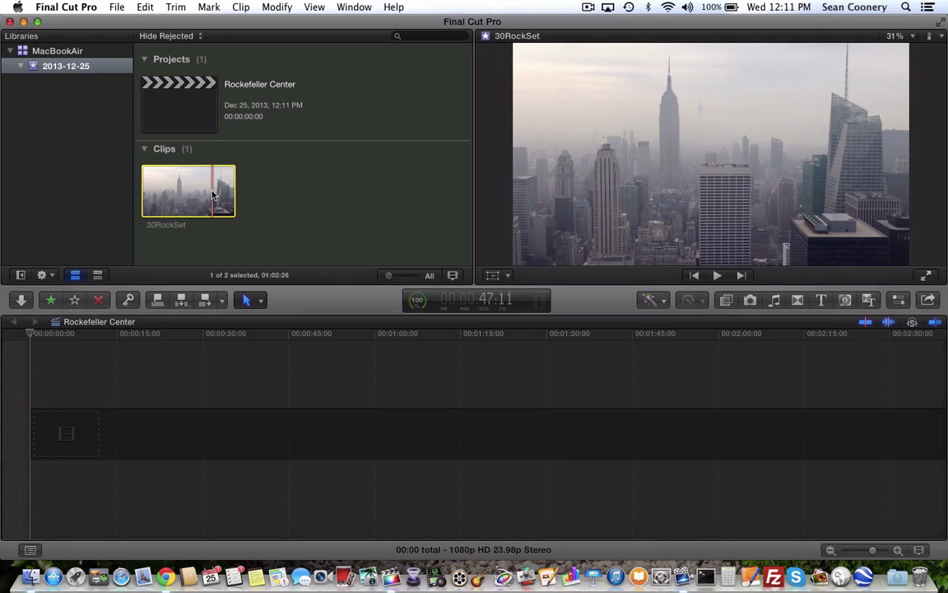
{"action": "left_click", "coordinate": [195, 115]}
{"action": "left_click", "coordinate": [185, 190]}
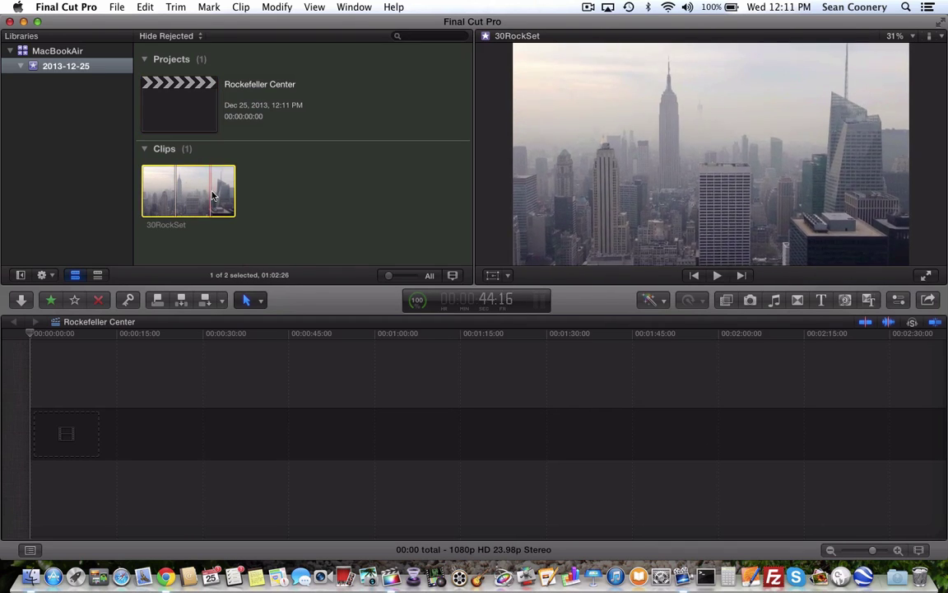
Import RockCenterTreeSet.mov from the desktop into the 2013-12-25 event, then restore the window position
{"action": "left_click_drag", "start_coordinate": [628, 31], "coordinate": [451, 10]}
{"action": "left_click_drag", "start_coordinate": [909, 268], "coordinate": [160, 207]}
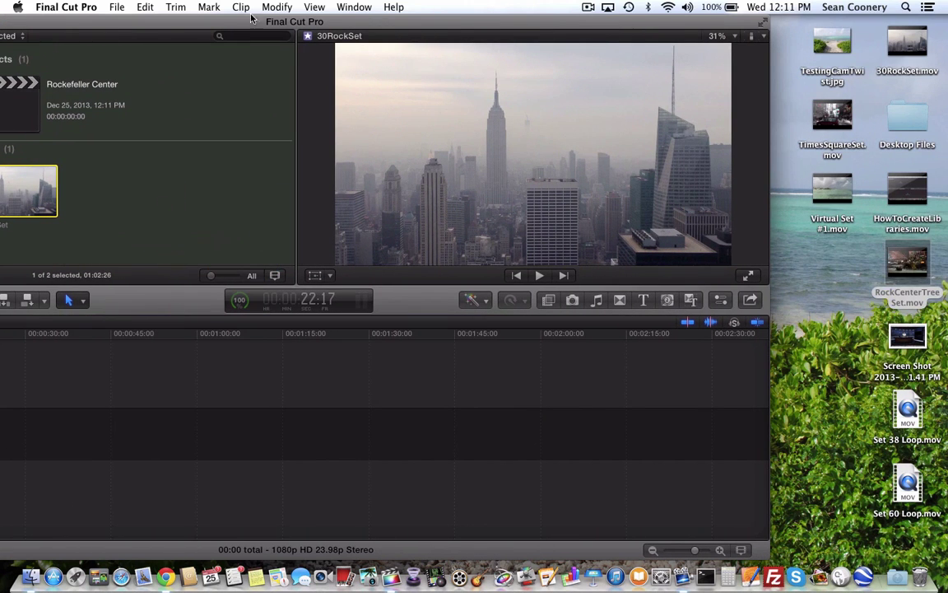
{"action": "left_click_drag", "start_coordinate": [292, 22], "coordinate": [400, 22]}
{"action": "left_click_drag", "start_coordinate": [932, 282], "coordinate": [39, 70]}
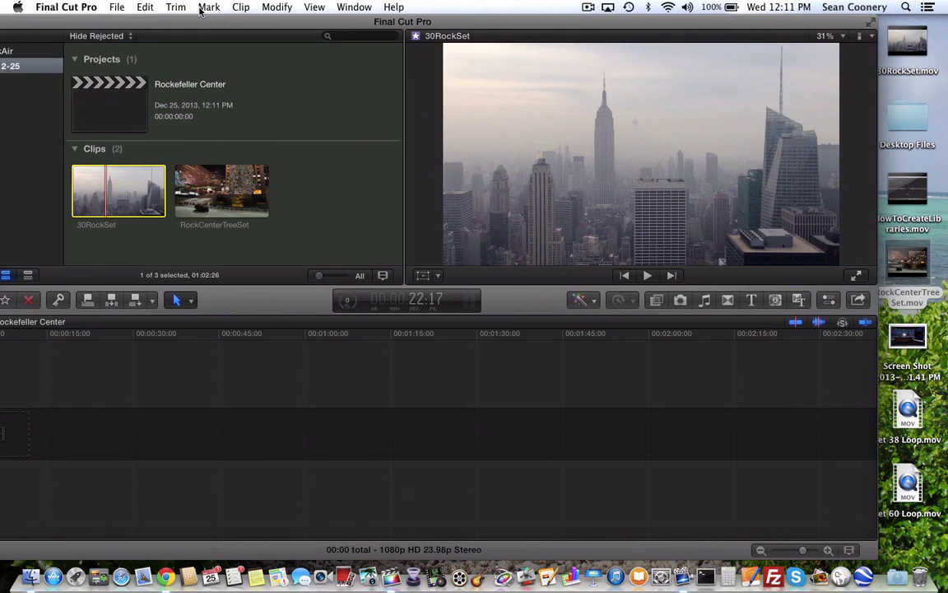
{"action": "left_click_drag", "start_coordinate": [195, 13], "coordinate": [264, 5]}
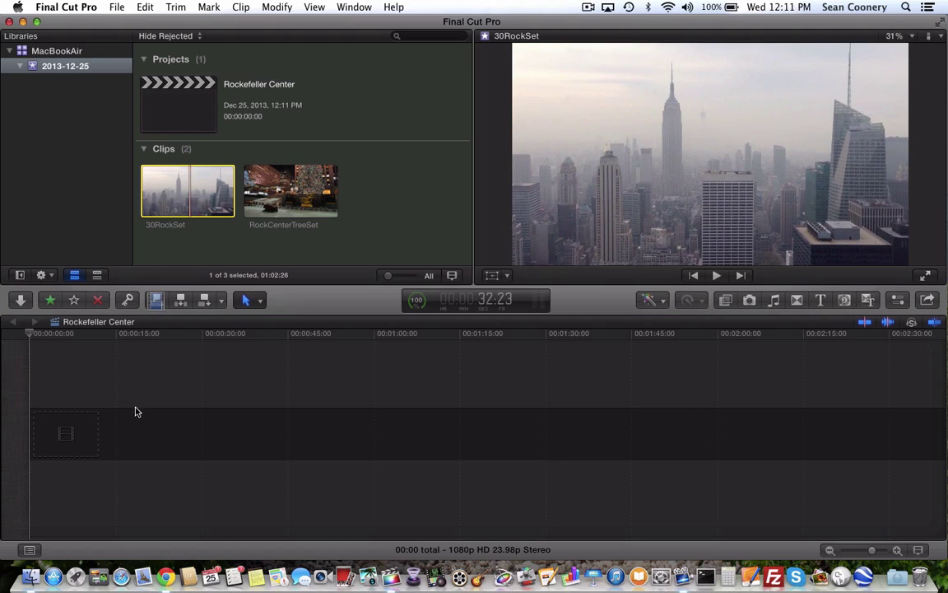
Append 30RockSet, then RockCenterTreeSet, to the Rockefeller Center timeline using the E shortcut
{"action": "key", "text": "e"}
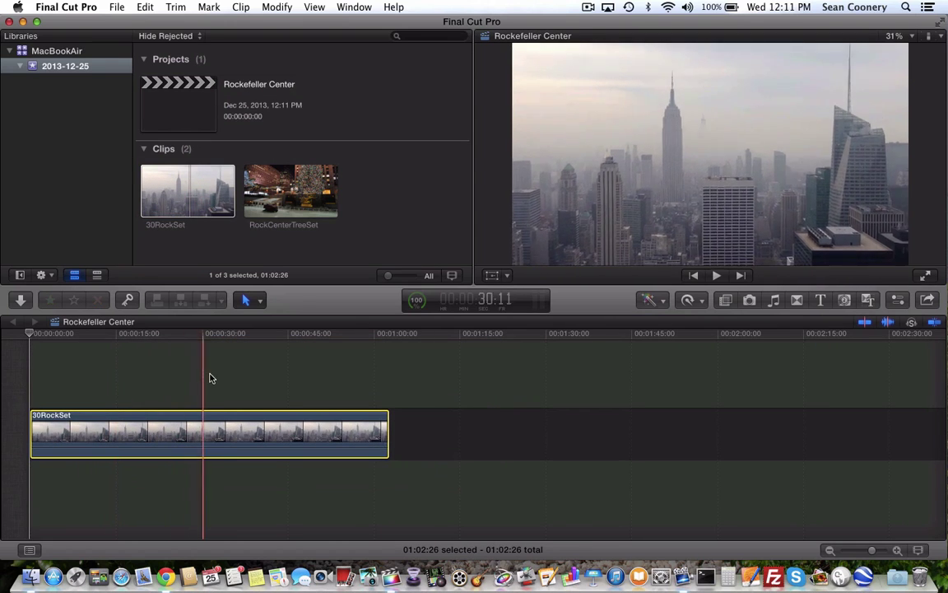
{"action": "left_click", "coordinate": [288, 185]}
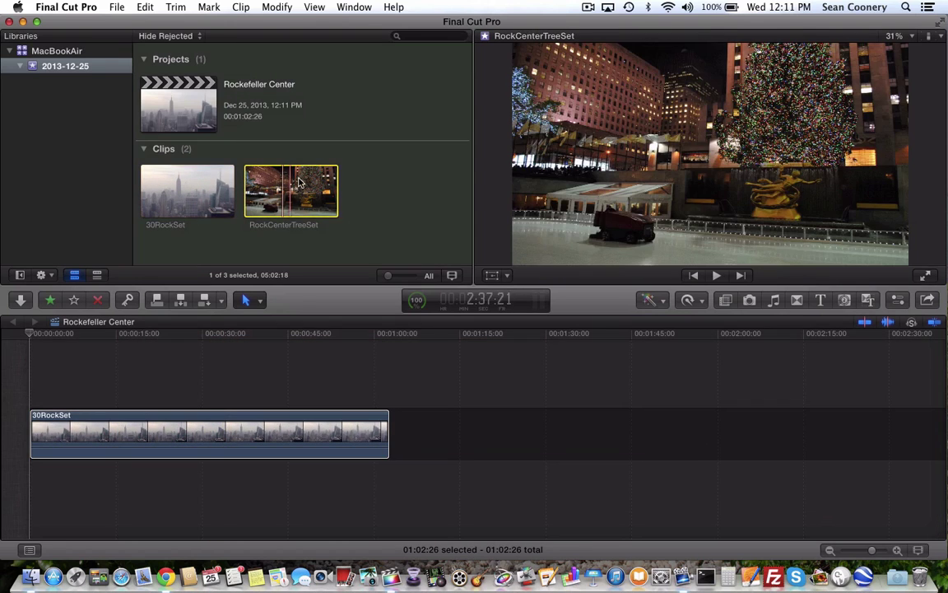
{"action": "key", "text": "e"}
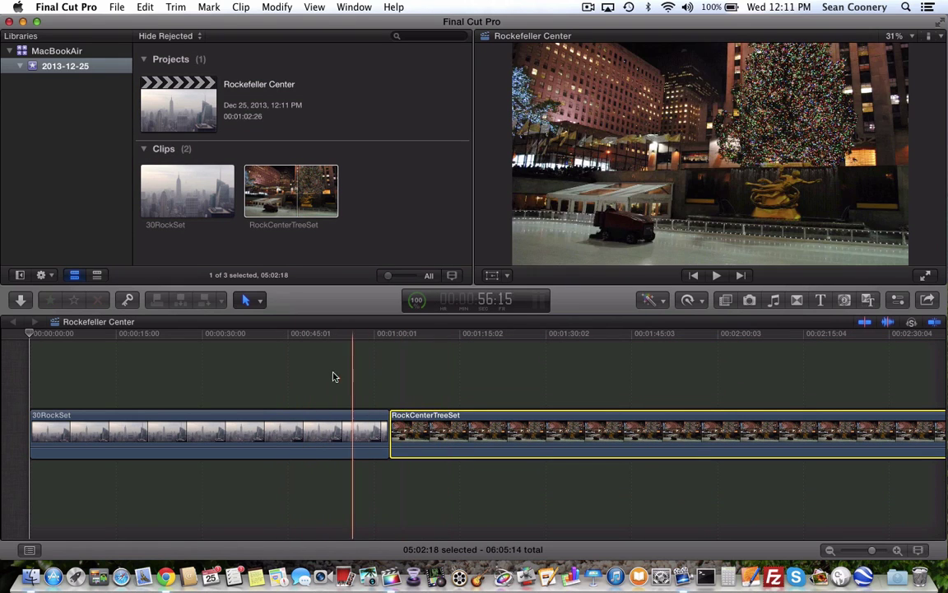
{"action": "left_click", "coordinate": [191, 191]}
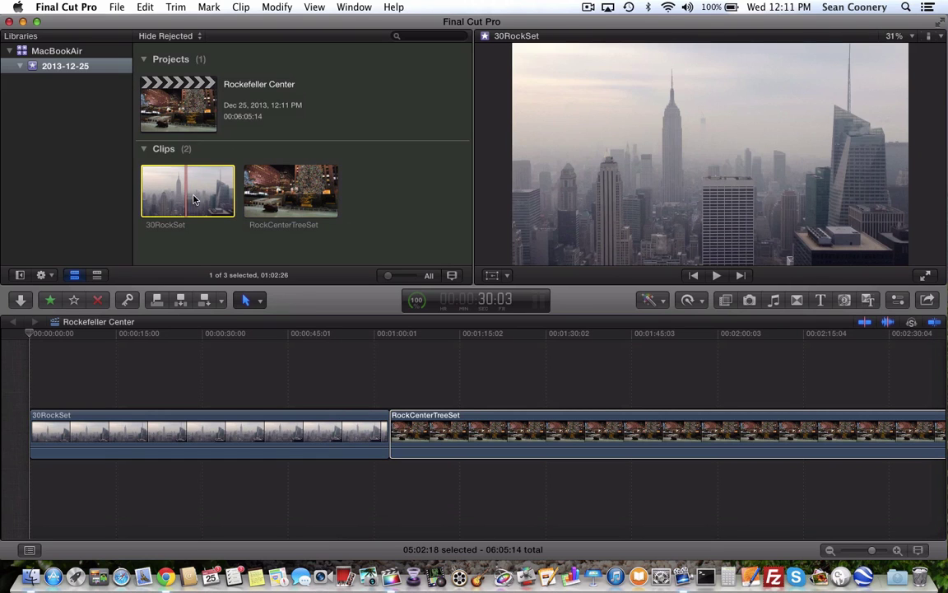
{"action": "left_click", "coordinate": [259, 189]}
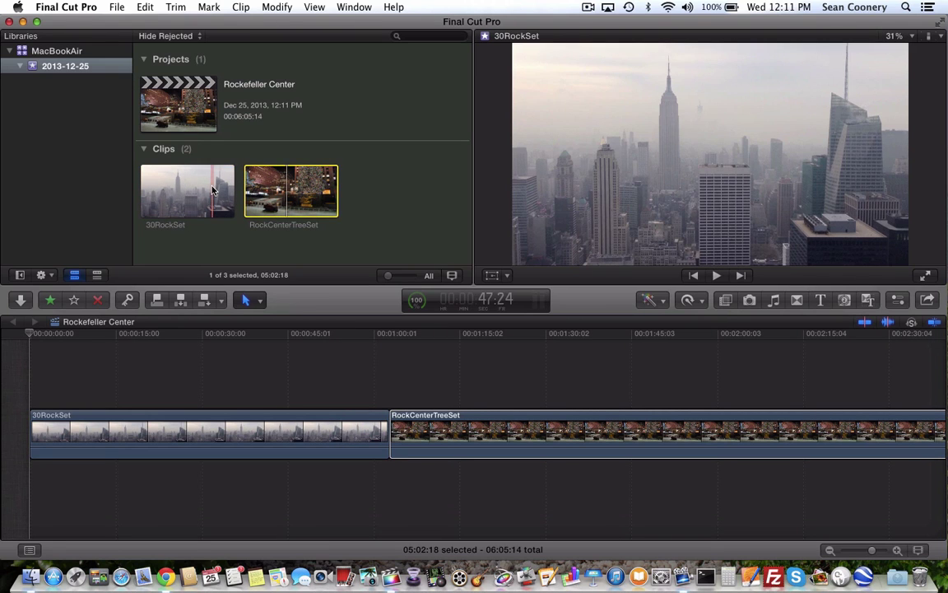
{"action": "left_click", "coordinate": [211, 191]}
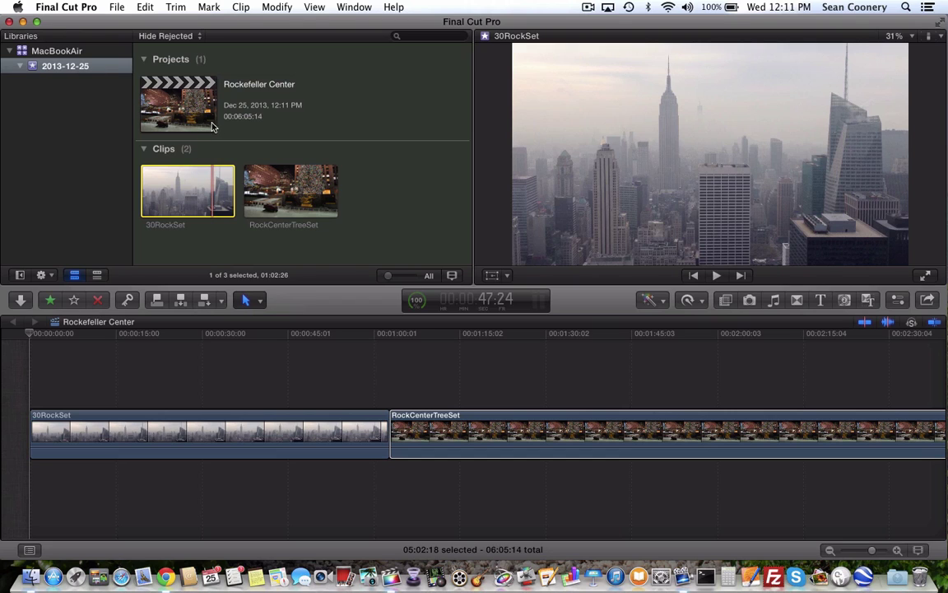
{"action": "left_click", "coordinate": [197, 95]}
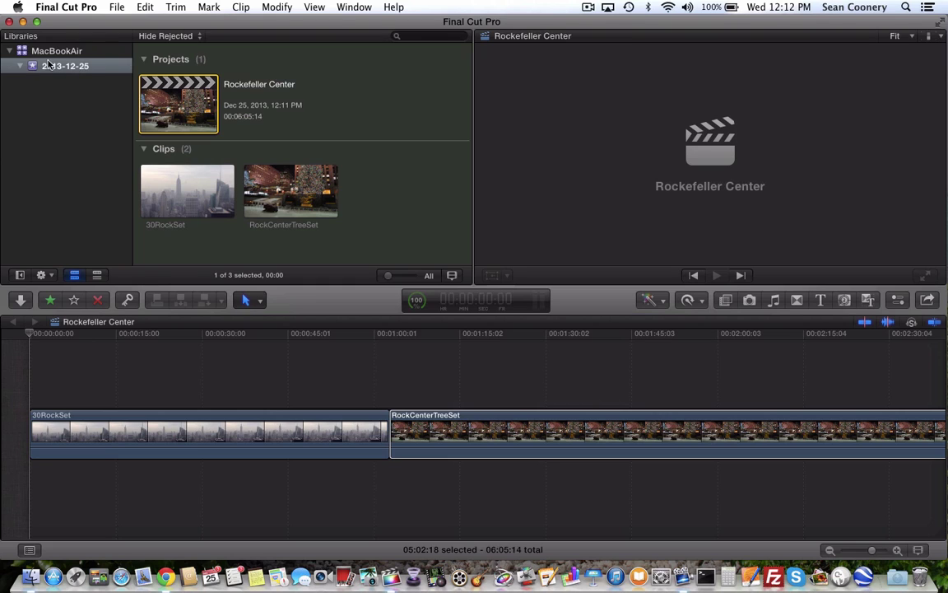
{"action": "left_click", "coordinate": [9, 51]}
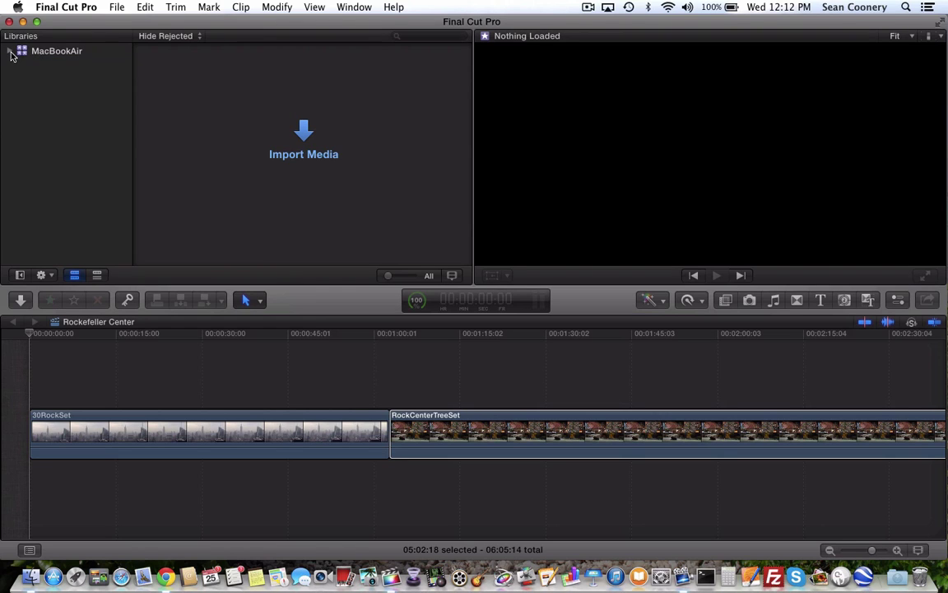
{"action": "left_click", "coordinate": [10, 52]}
{"action": "left_click", "coordinate": [59, 70]}
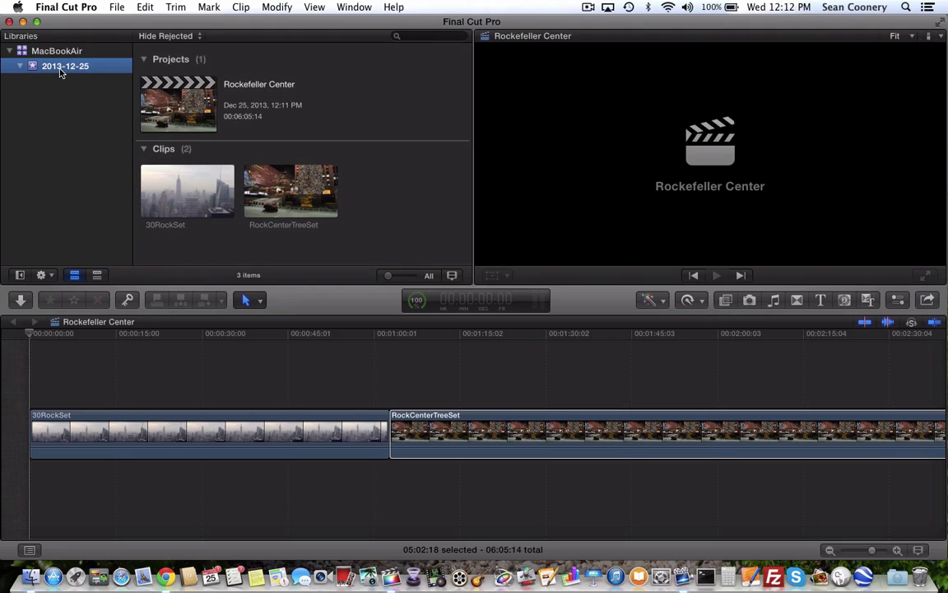